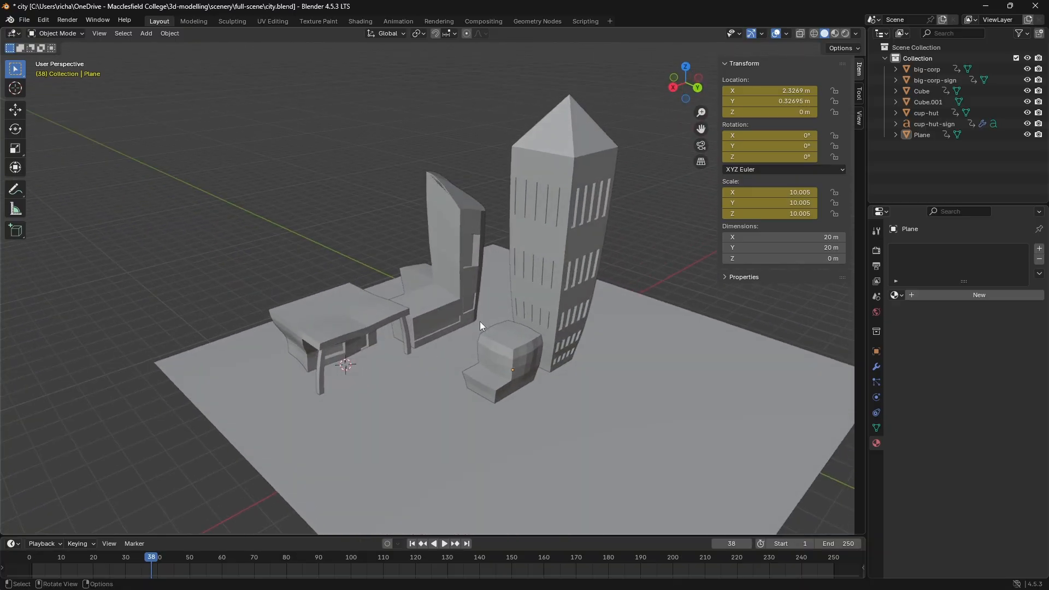
Step: Switch the viewport shading to Material Preview so the city buildings show their materials
scroll(420, 367, up, 2)
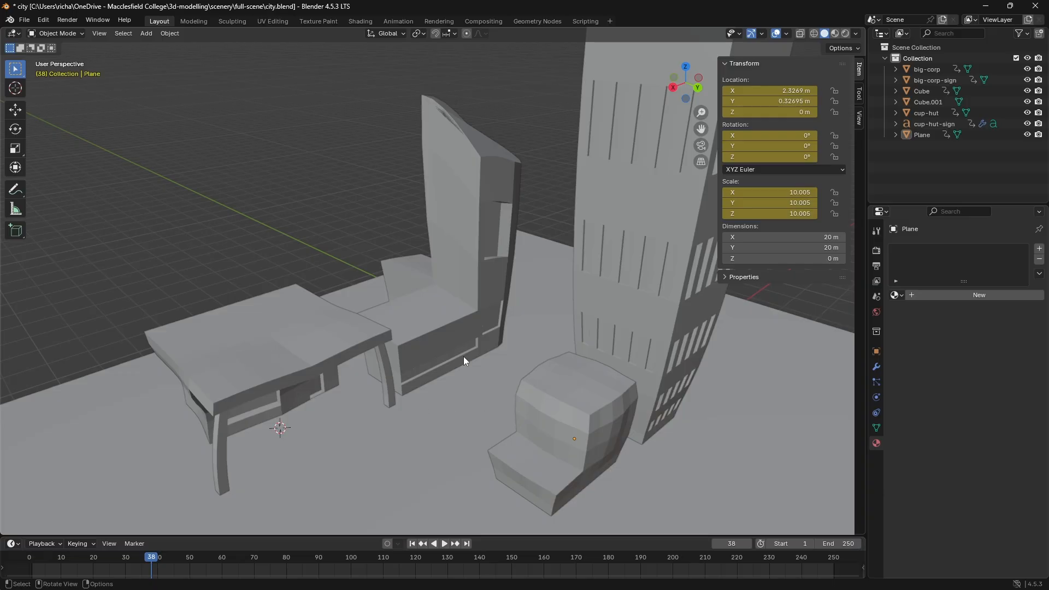
scroll(506, 359, down, 5)
scroll(496, 359, up, 4)
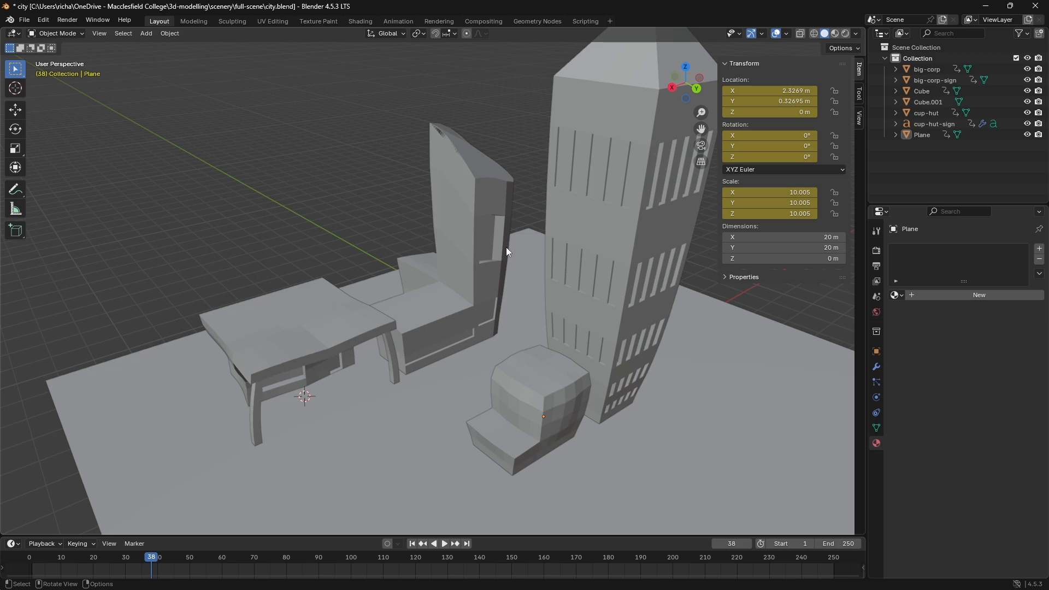
key(z)
click(525, 311)
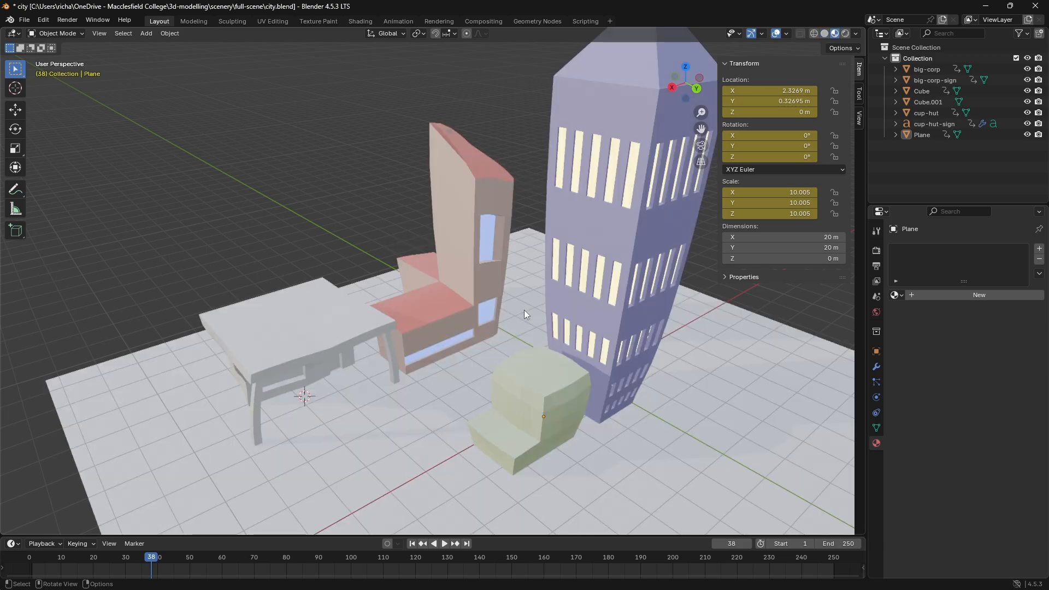
Step: Give the uncoloured building with the flat roof and support legs a new material with a light green base color
middle_drag(593, 411, 628, 388)
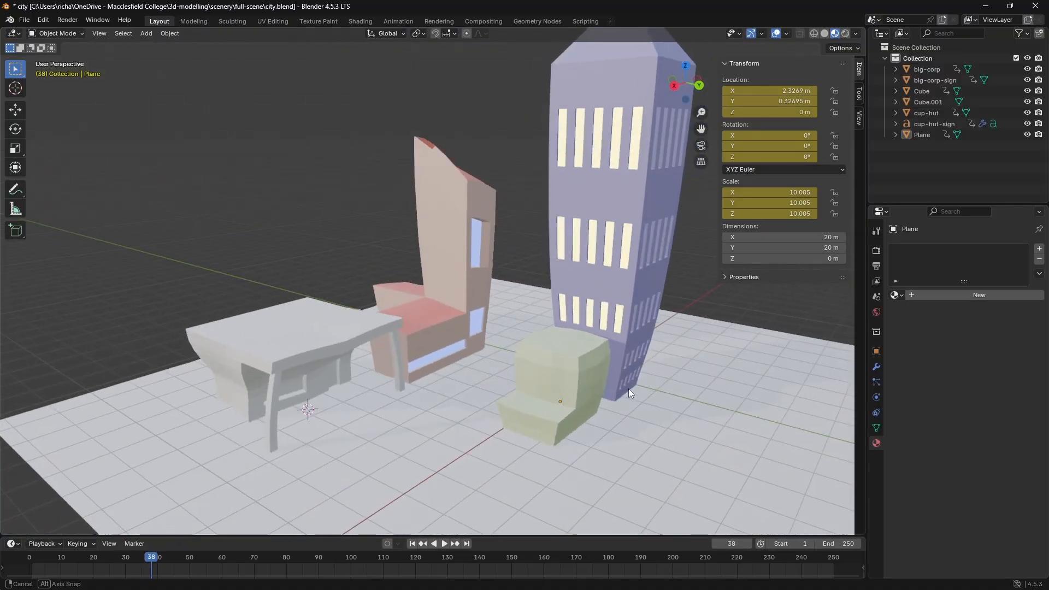
scroll(471, 482, up, 3)
middle_drag(472, 481, 294, 385)
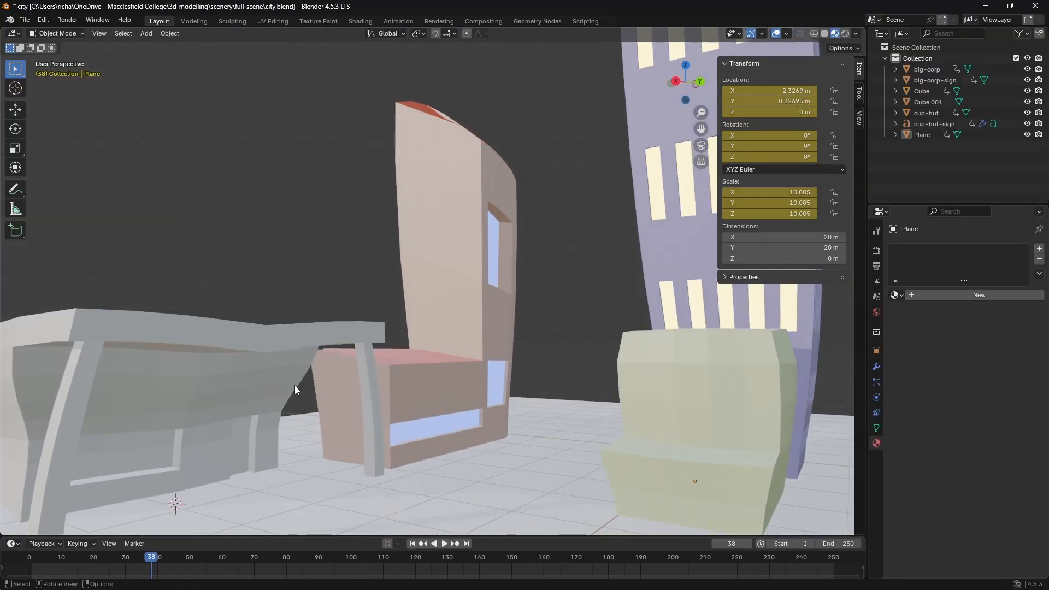
click(250, 380)
scroll(365, 390, down, 3)
middle_drag(365, 390, 342, 418)
scroll(343, 418, up, 3)
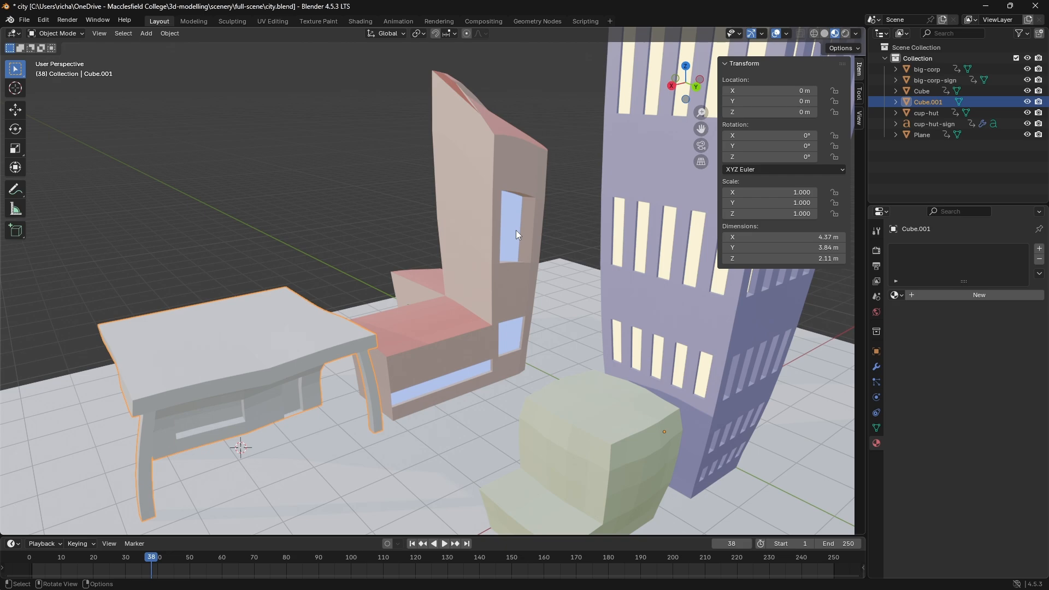
shift+middle_drag(296, 400, 503, 250)
scroll(448, 376, up, 2)
scroll(533, 296, up, 4)
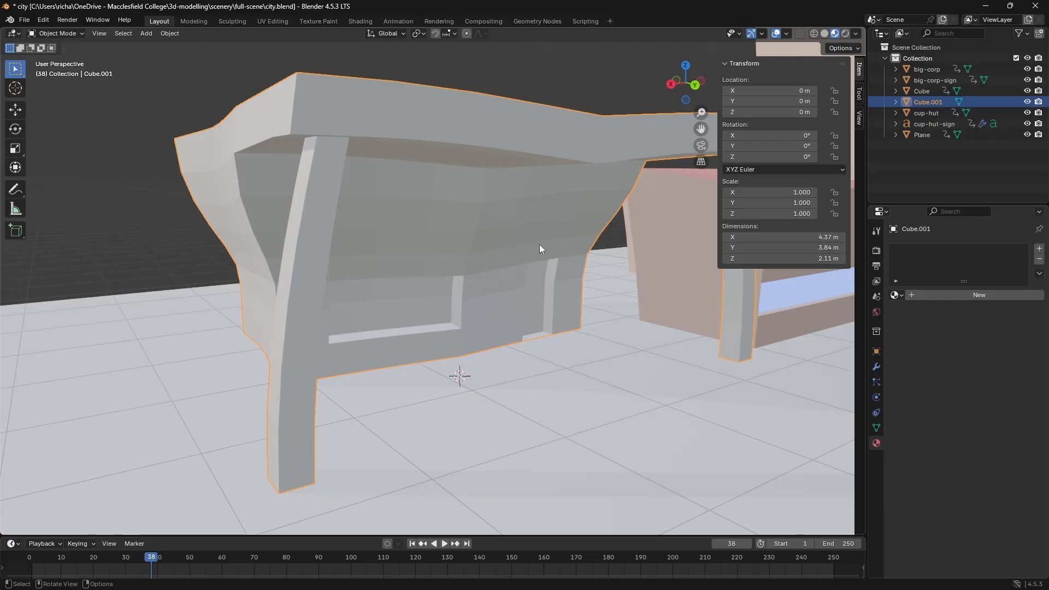
click(942, 294)
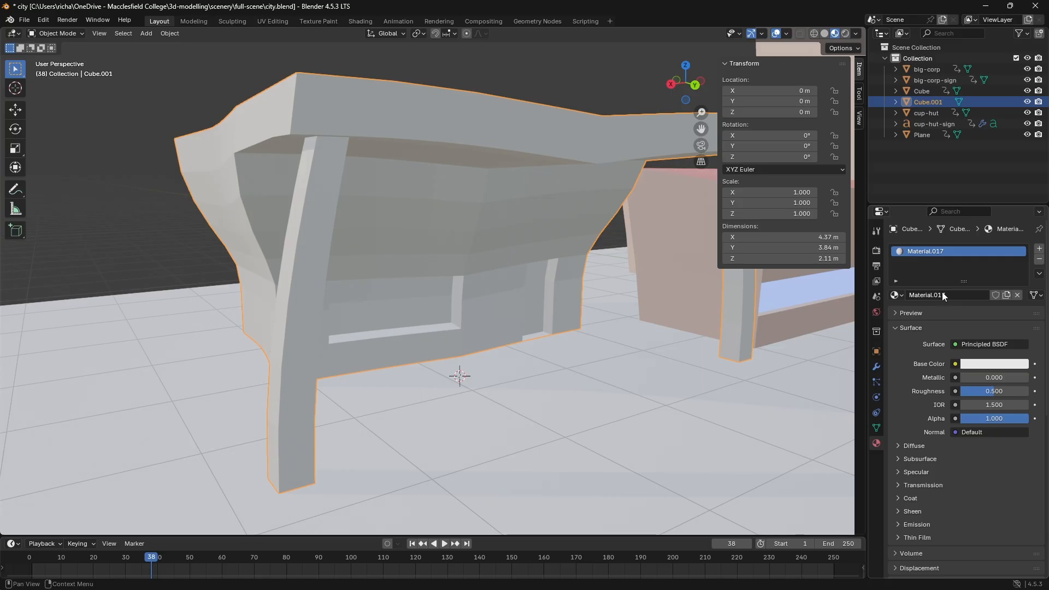
click(967, 364)
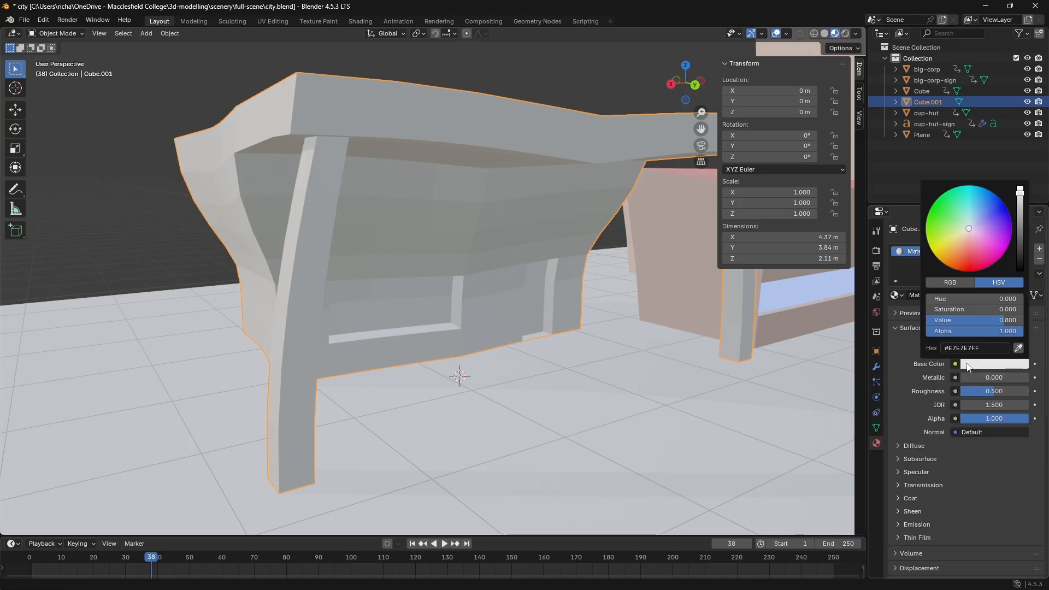
drag(968, 229, 960, 226)
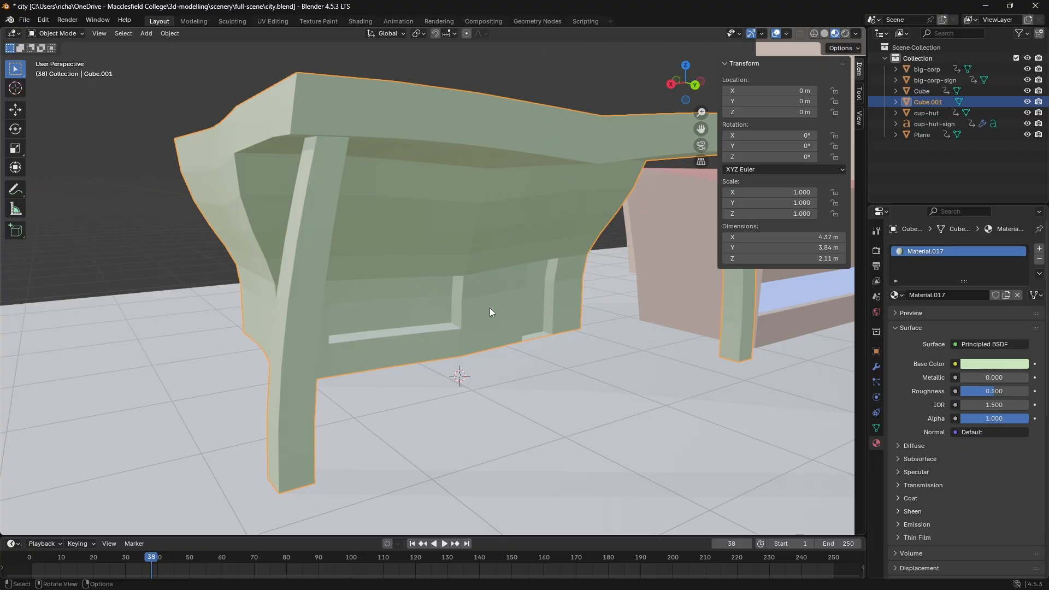
Step: In Edit Mode, select the six recessed window faces of the green building and add a new material in a second slot
scroll(489, 309, up, 4)
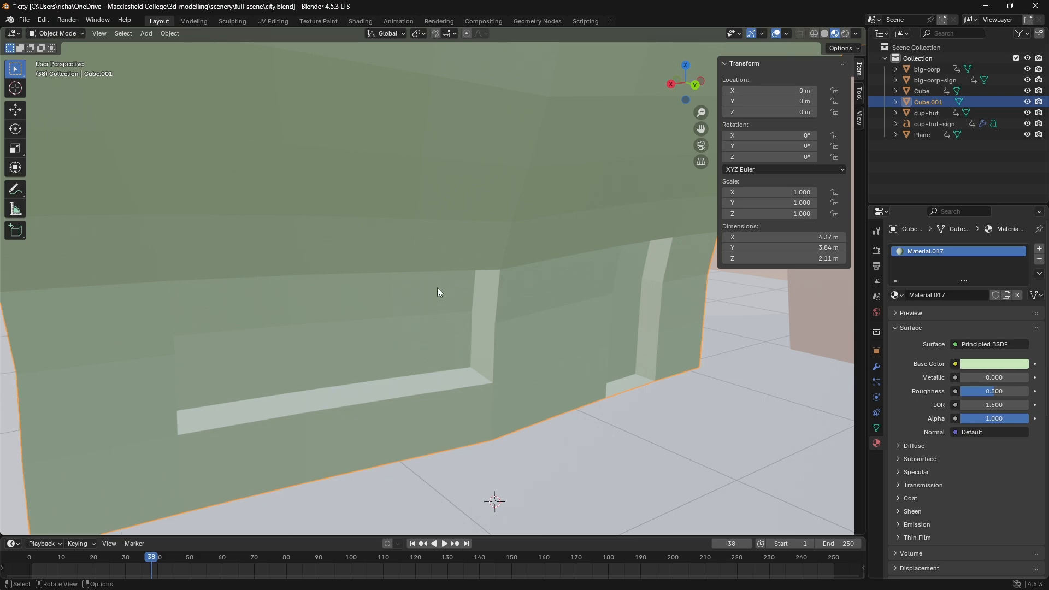
key(Tab)
click(440, 346)
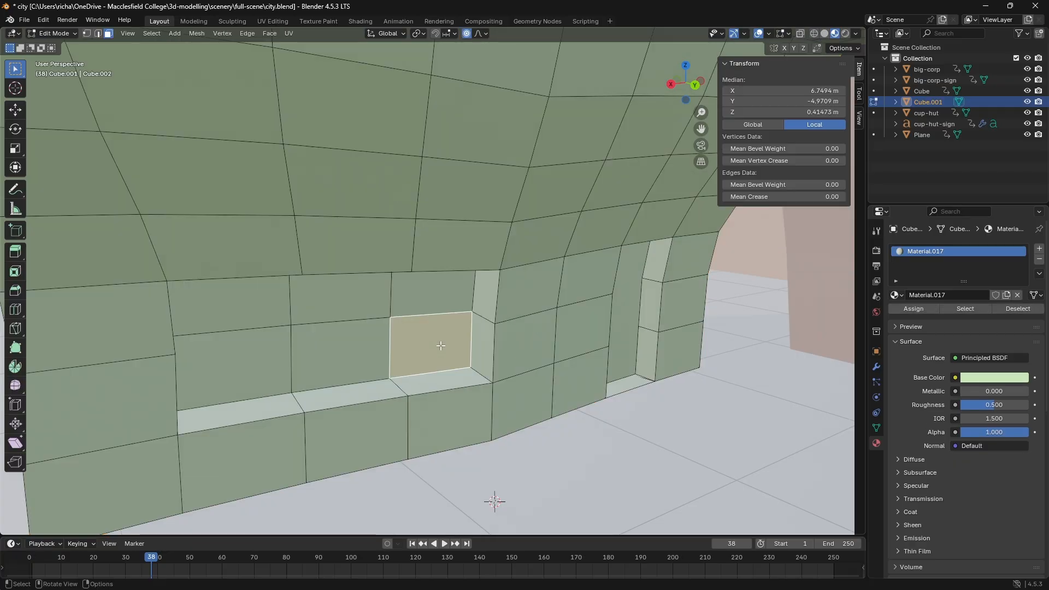
shift+click(426, 299)
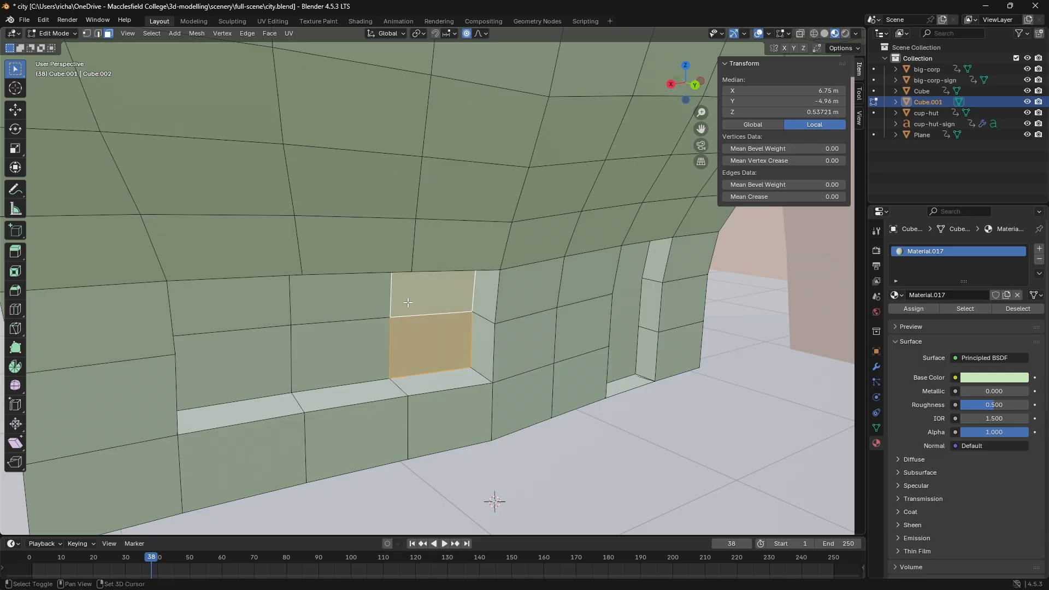
shift+click(345, 303)
shift+click(259, 308)
shift+click(261, 360)
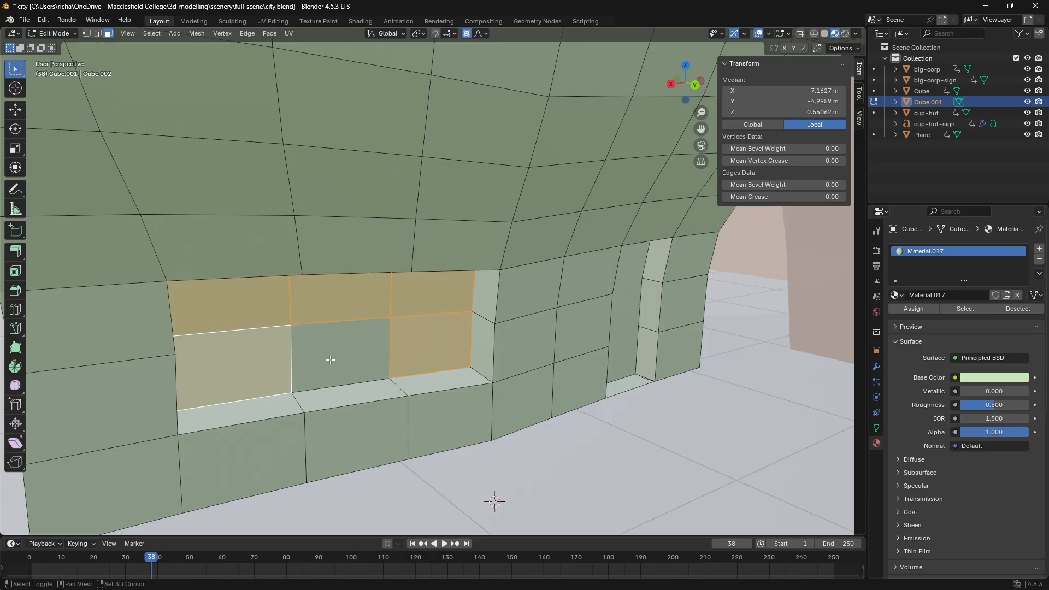
shift+click(331, 360)
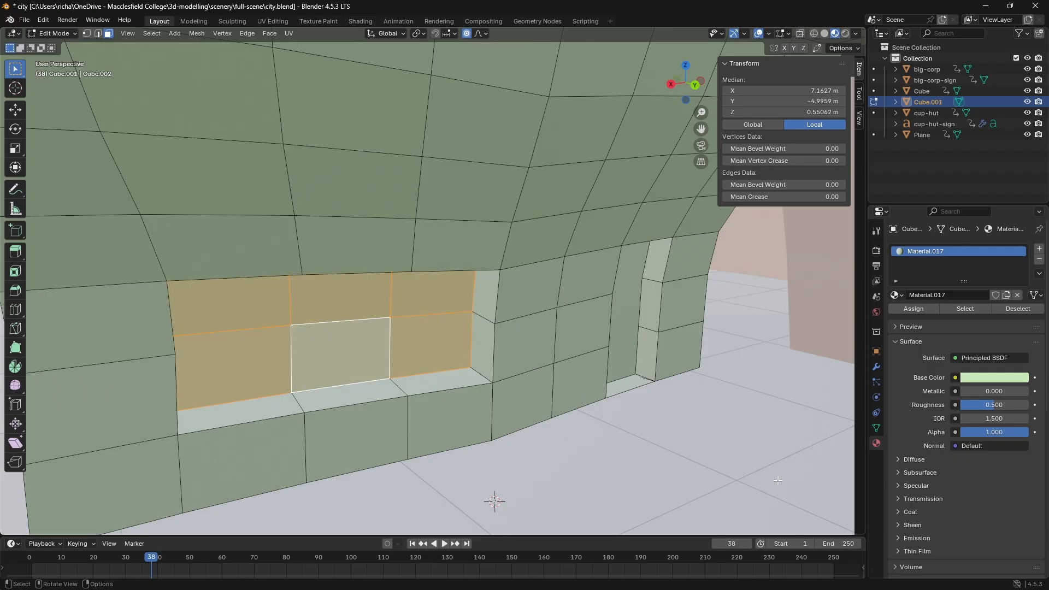
click(1038, 248)
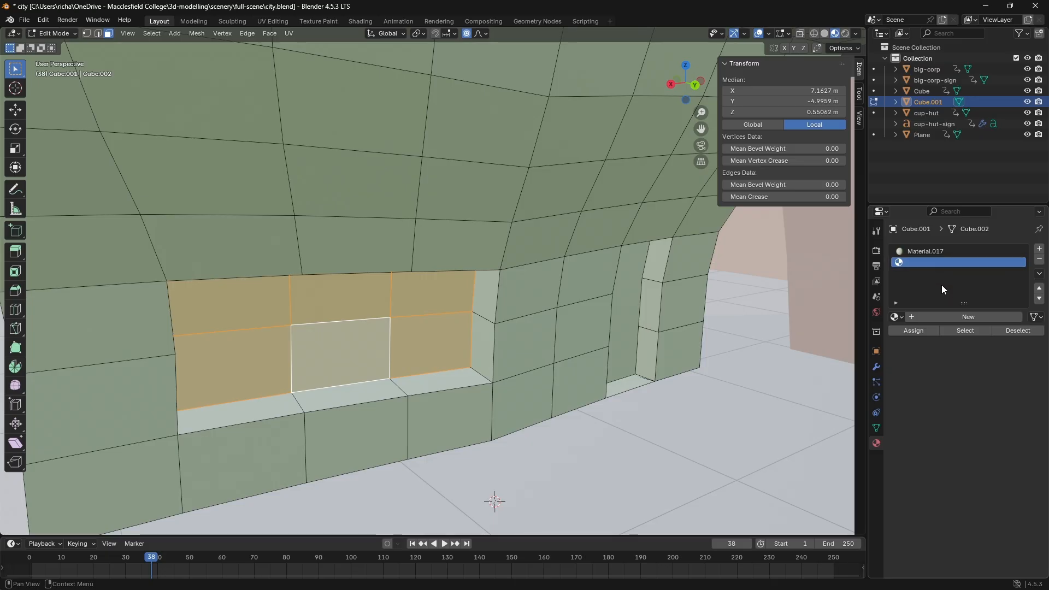
click(941, 315)
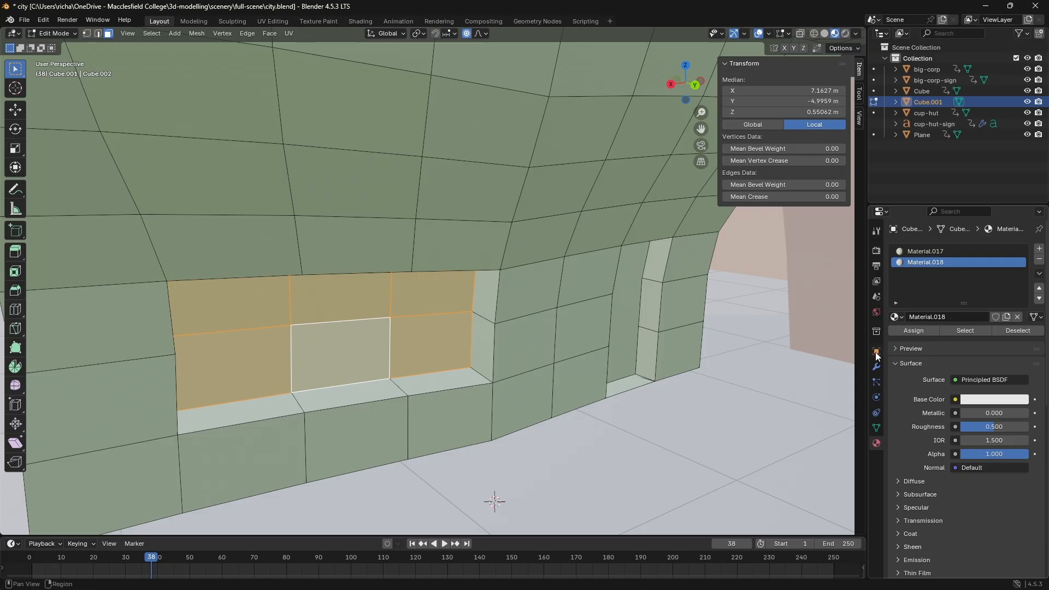
Step: Make the new material an Emission shader with a pale lavender color and strength 3.6, and assign it to the selected window faces
click(988, 381)
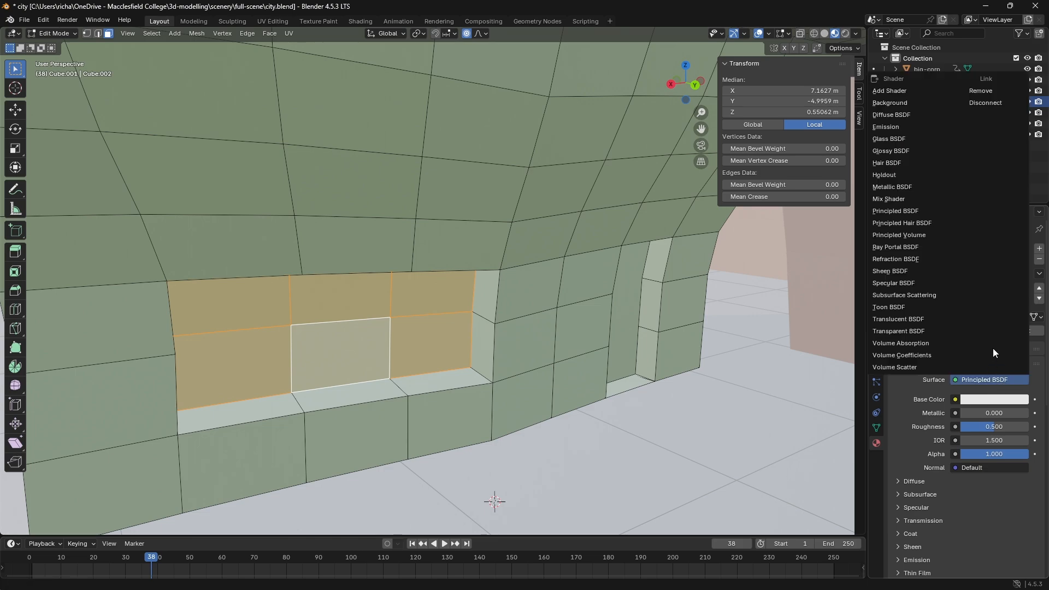
click(903, 126)
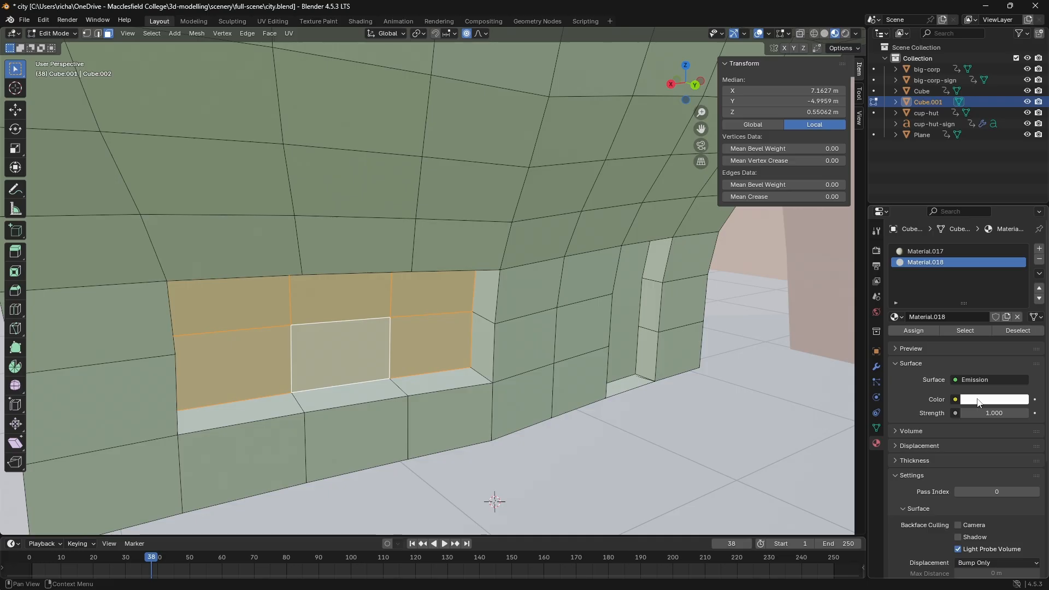
click(978, 403)
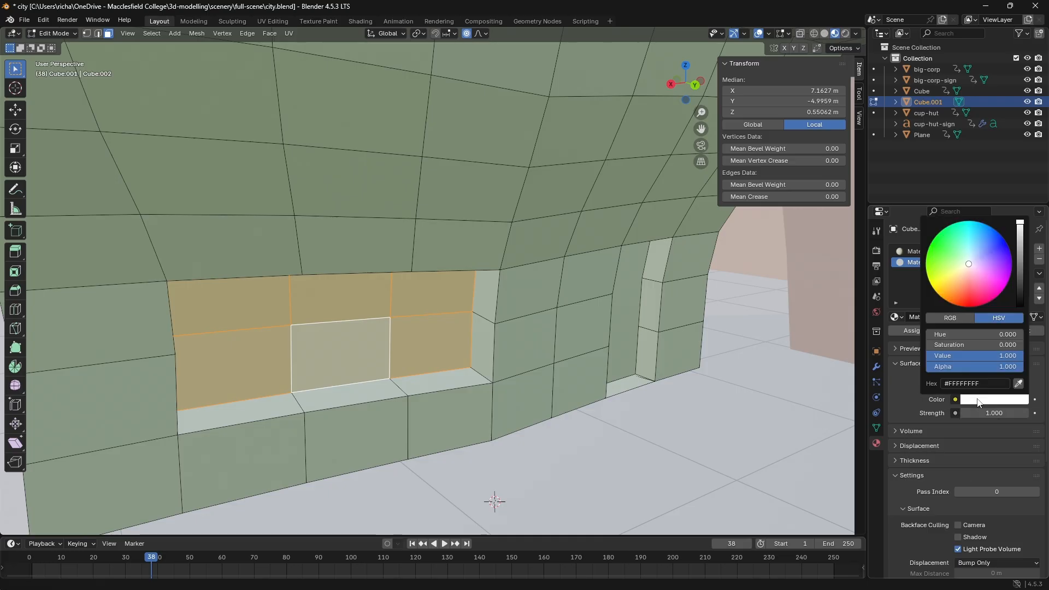
mouse_move(968, 264)
mouse_down()
mouse_move(946, 280)
mouse_move(980, 259)
mouse_move(967, 266)
mouse_up()
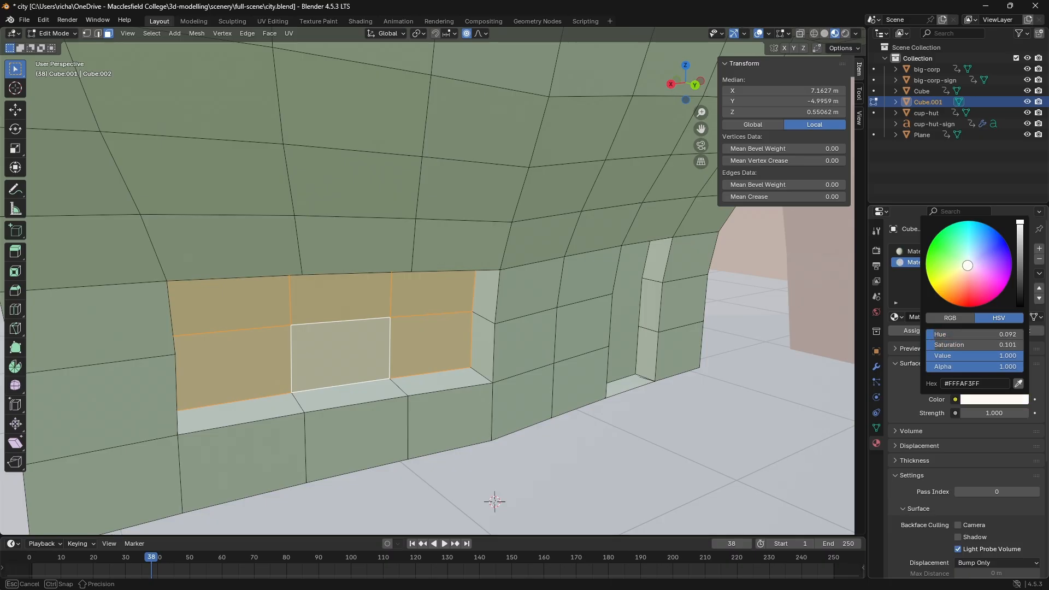
mouse_move(967, 265)
mouse_down()
mouse_move(956, 246)
mouse_move(976, 261)
mouse_move(968, 280)
mouse_move(962, 267)
mouse_move(974, 260)
mouse_up()
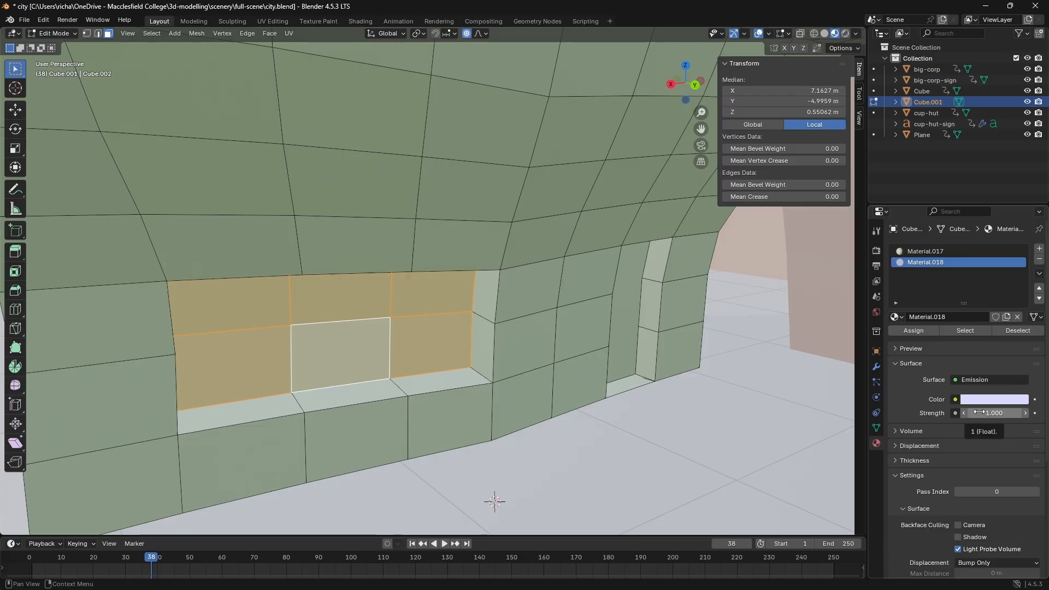
drag(978, 412, 987, 412)
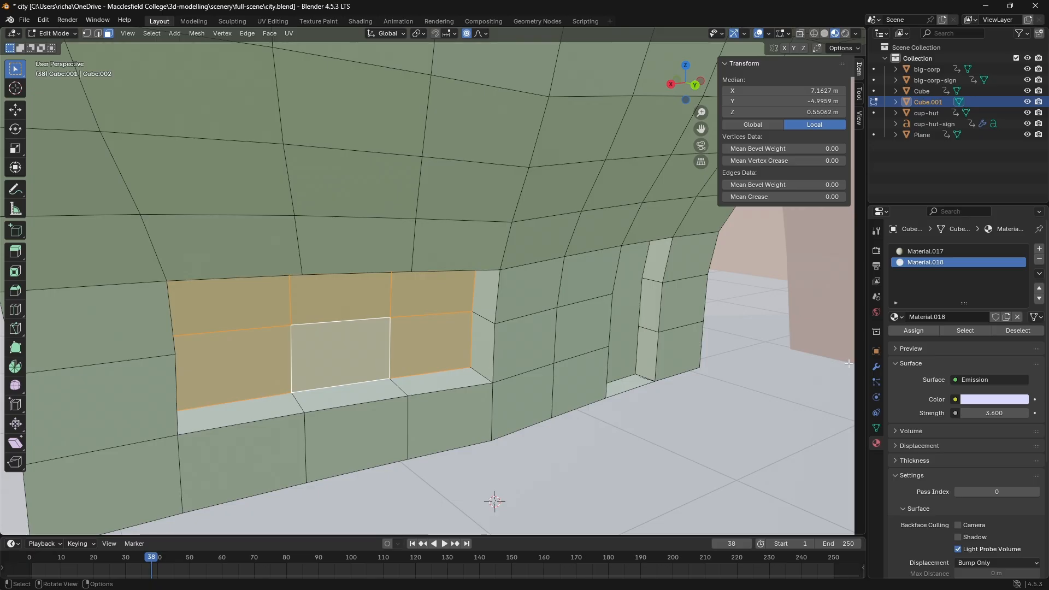
click(930, 331)
key(alt+a)
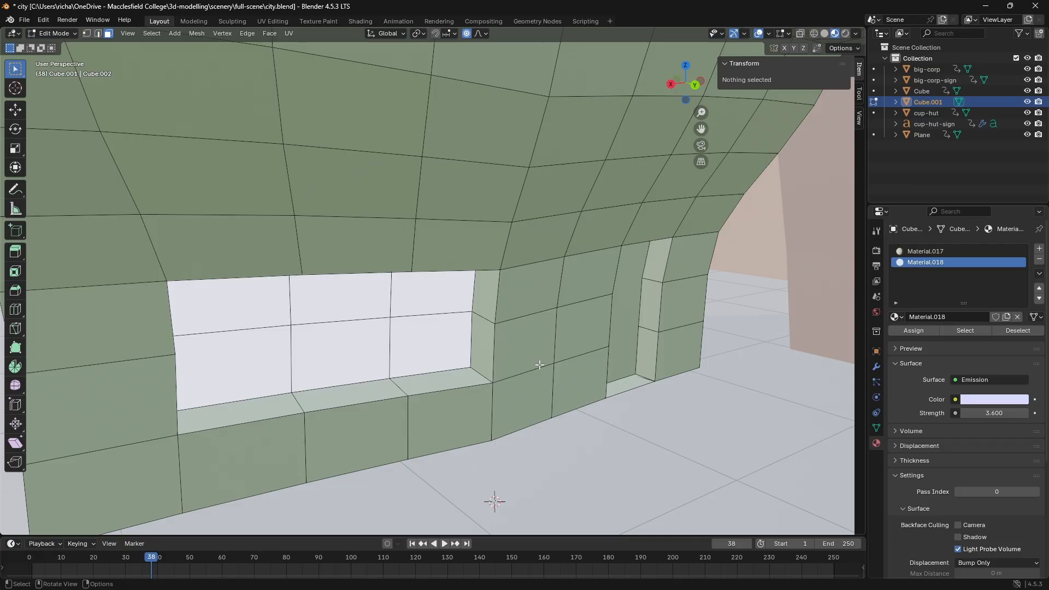
Step: Switch the viewport shading to Rendered with the whole city scene in view
scroll(558, 318, down, 6)
middle_drag(672, 323, 740, 324)
scroll(765, 309, down, 3)
scroll(802, 276, down, 4)
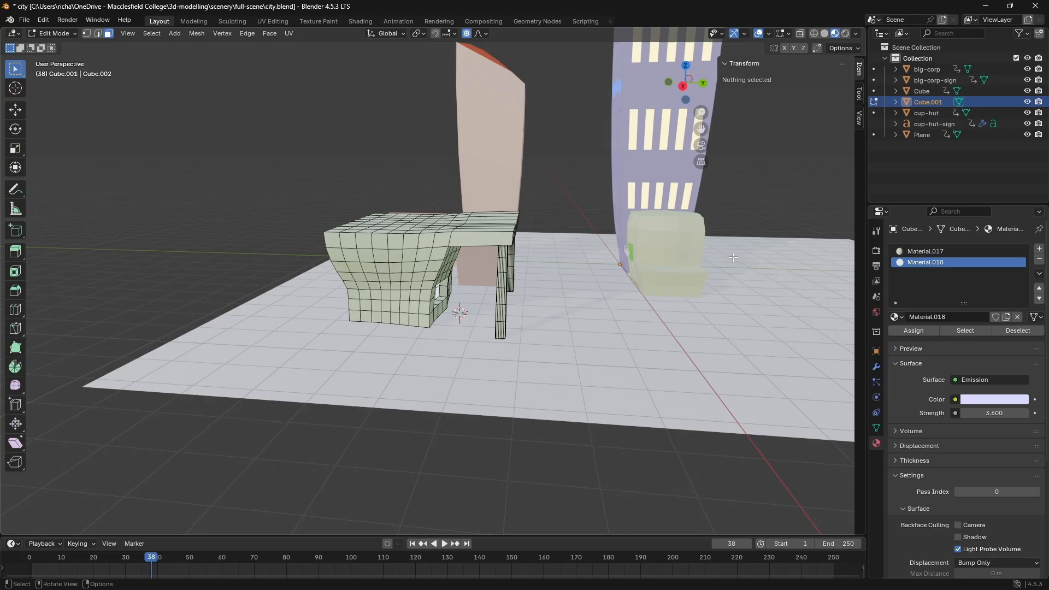
middle_drag(732, 257, 536, 292)
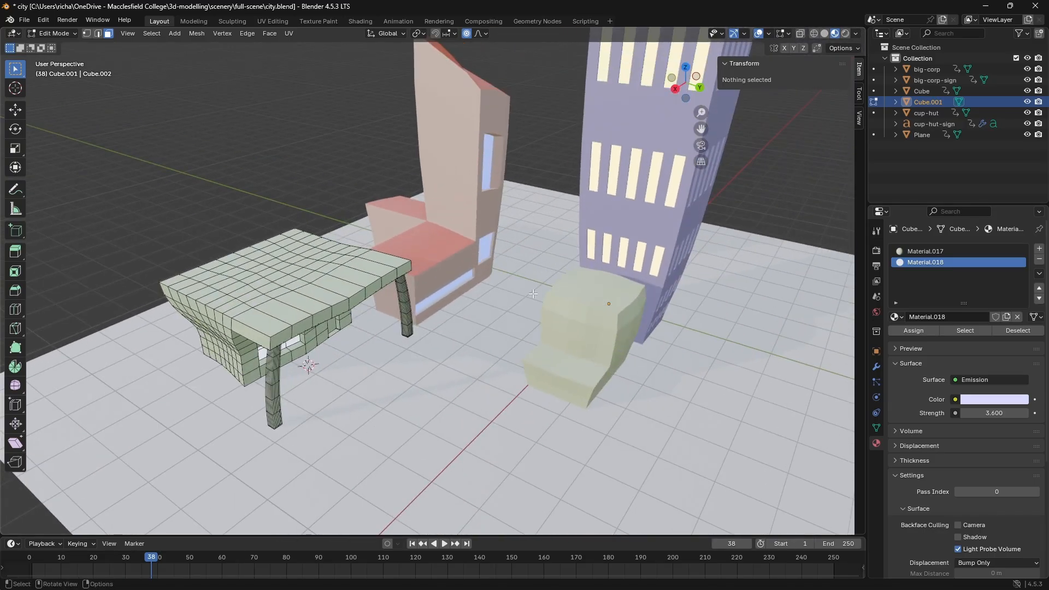
key(z)
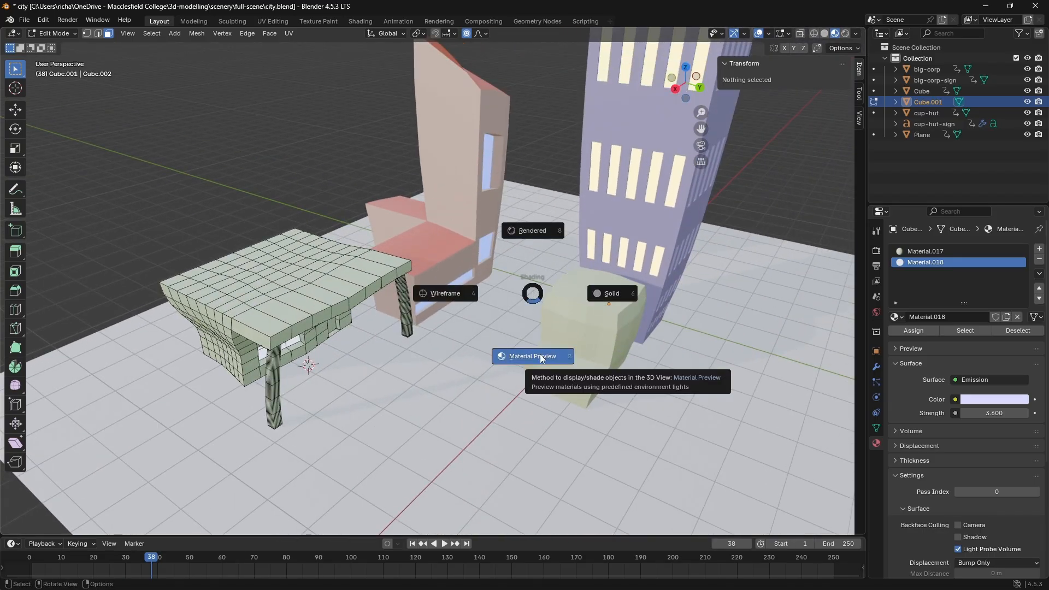
click(540, 234)
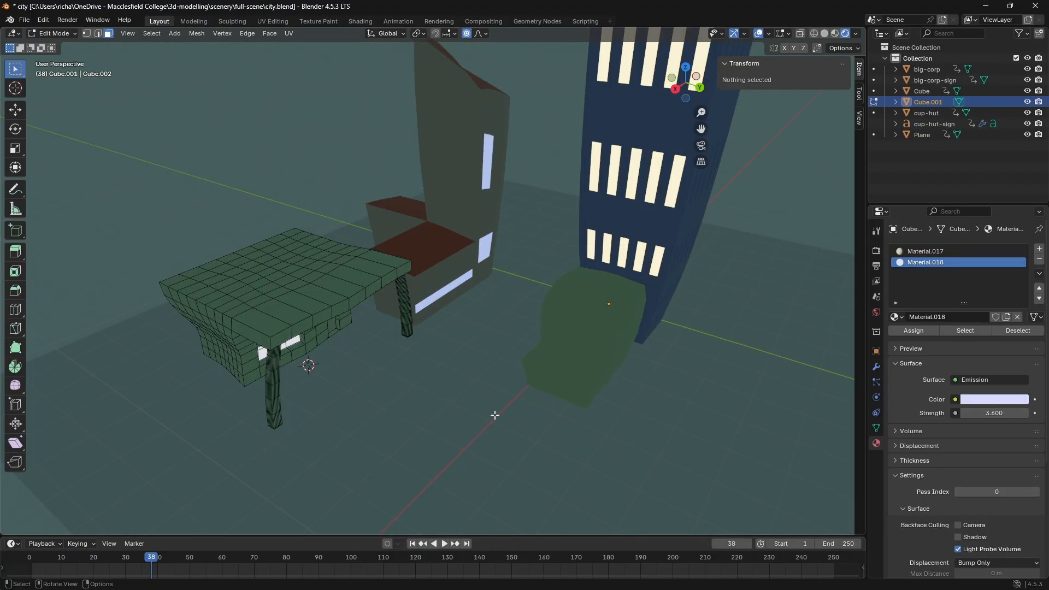
Step: Change the scene's render engine from EEVEE to Cycles
scroll(494, 418, up, 4)
middle_drag(495, 418, 488, 389)
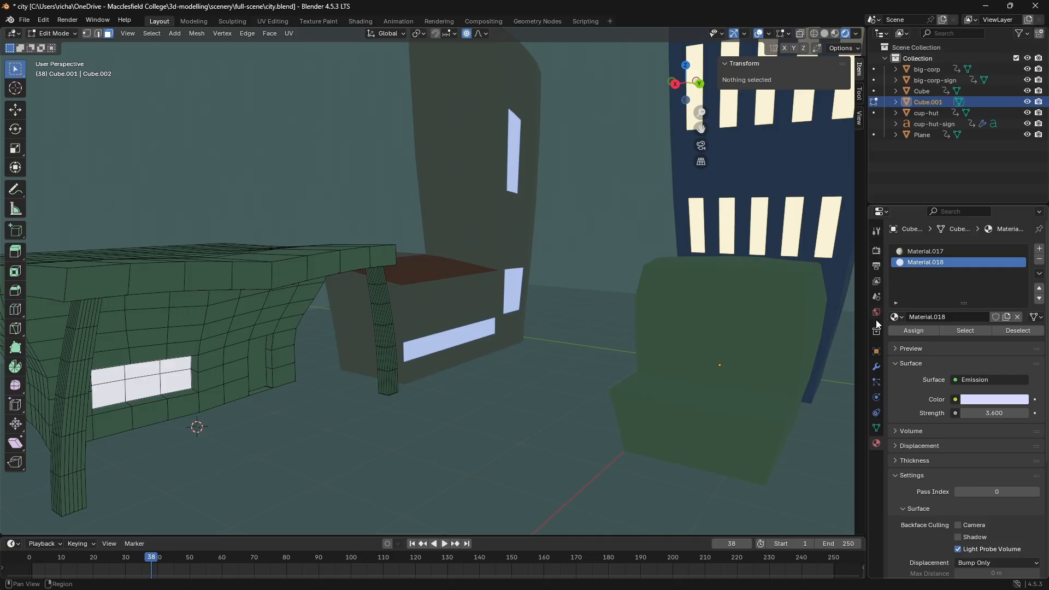
click(876, 259)
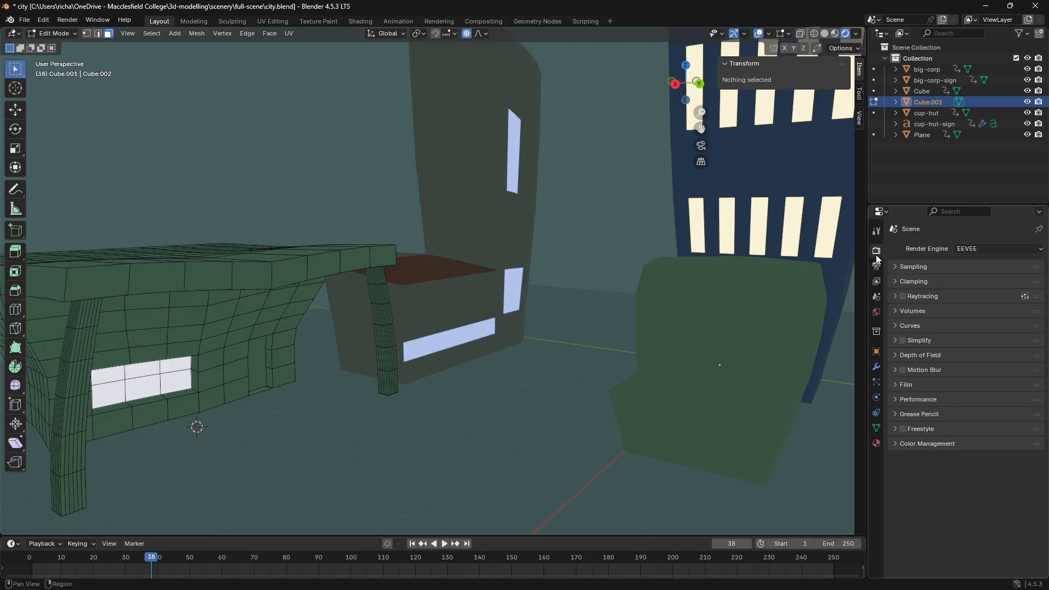
click(984, 249)
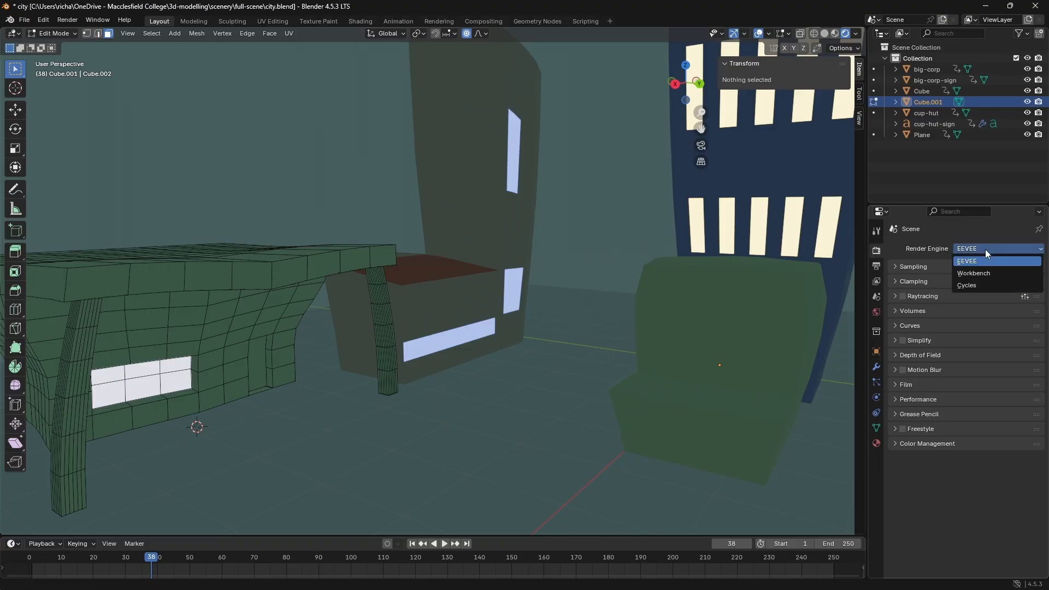
click(985, 282)
Step: Examine the emitted light around the buildings and the material settings of the Big Corp sign in Object Mode
middle_drag(628, 328, 645, 277)
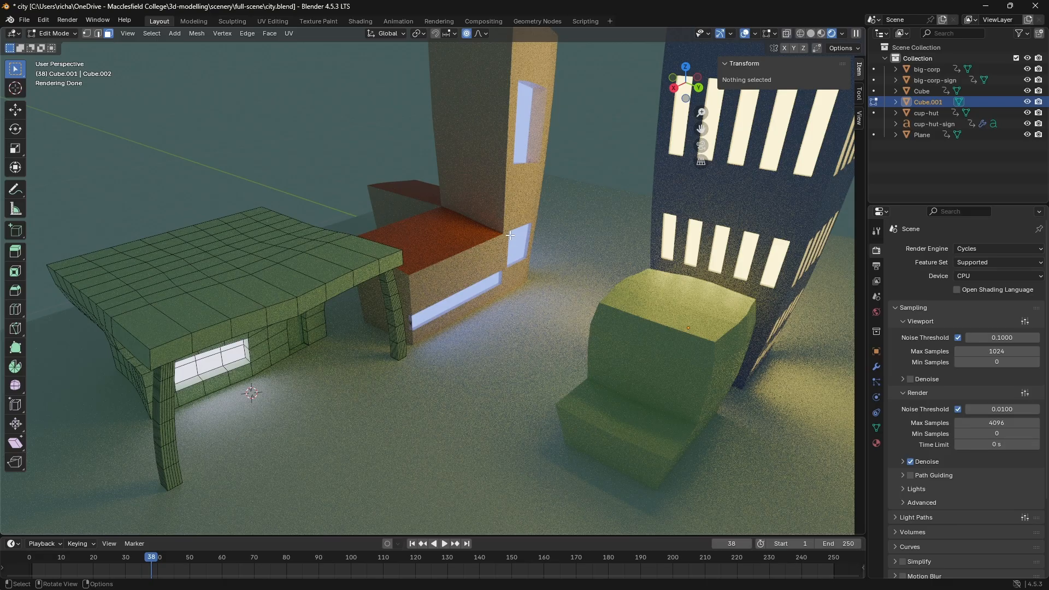
middle_drag(604, 248, 501, 460)
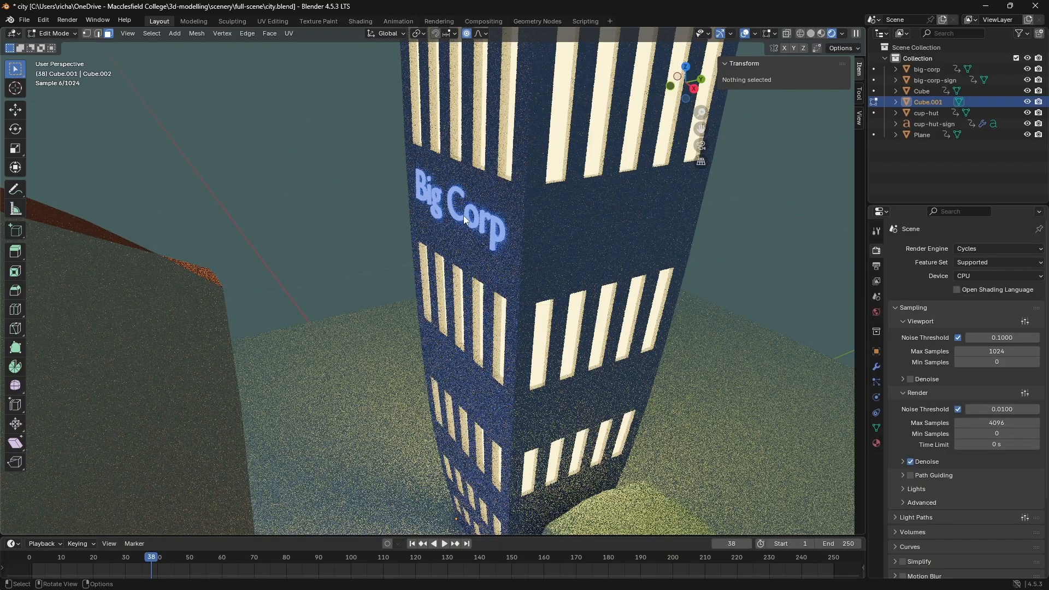
key(Tab)
click(463, 215)
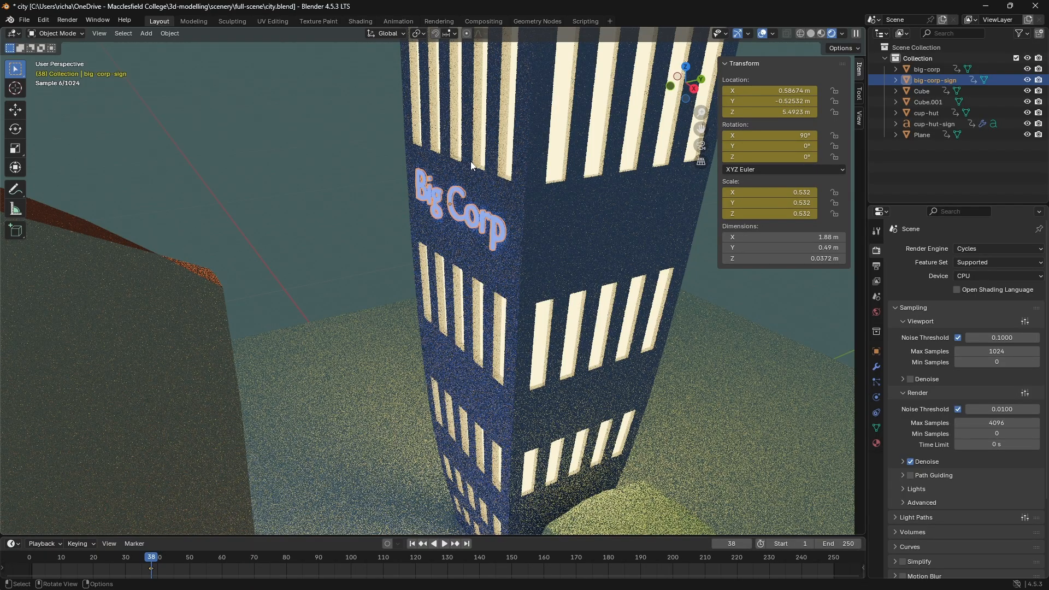
click(876, 443)
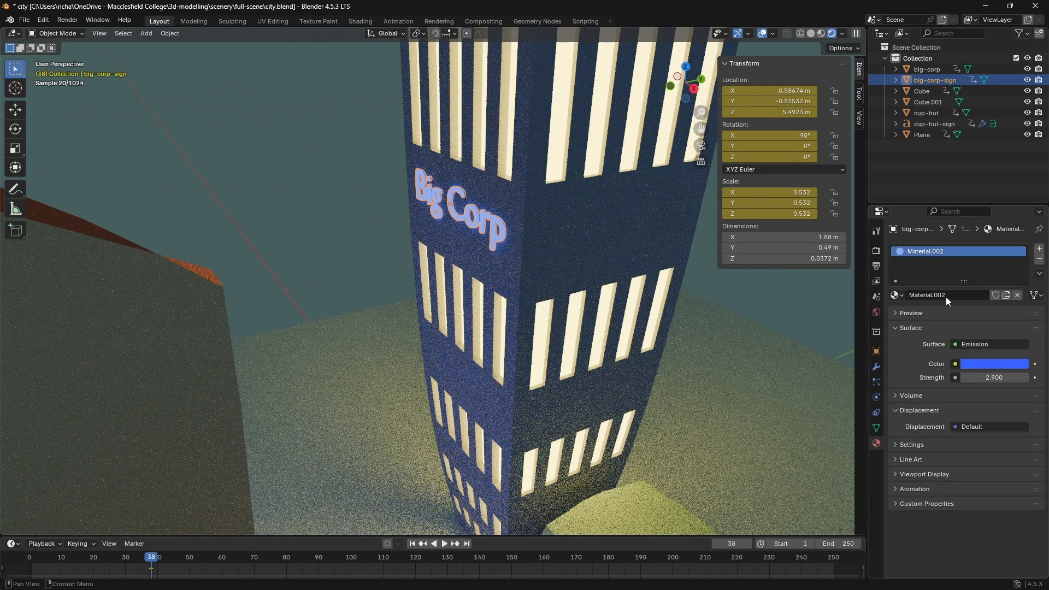
middle_drag(633, 398, 526, 63)
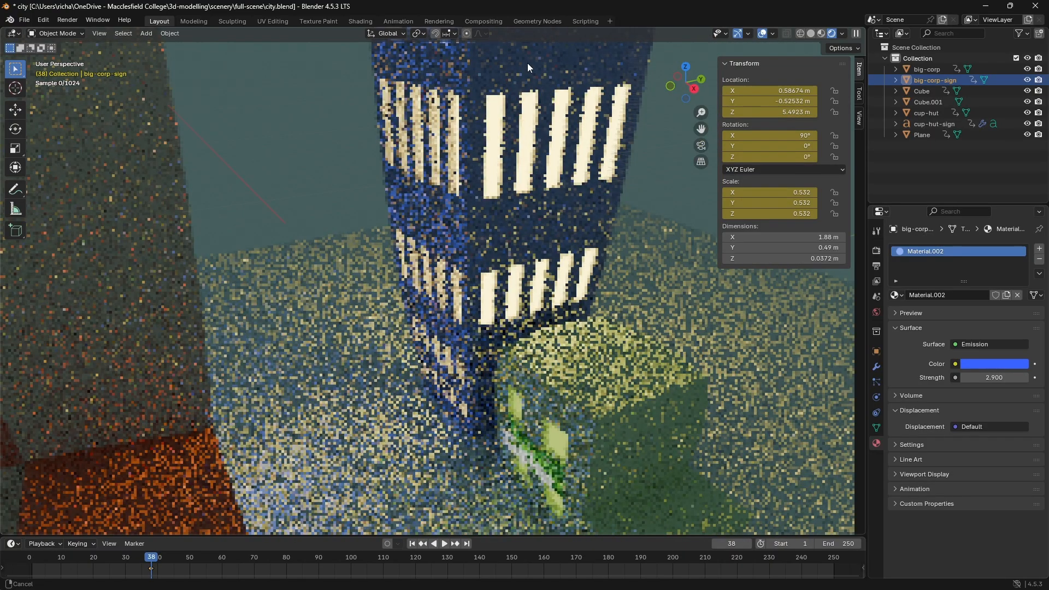
scroll(526, 63, down, 5)
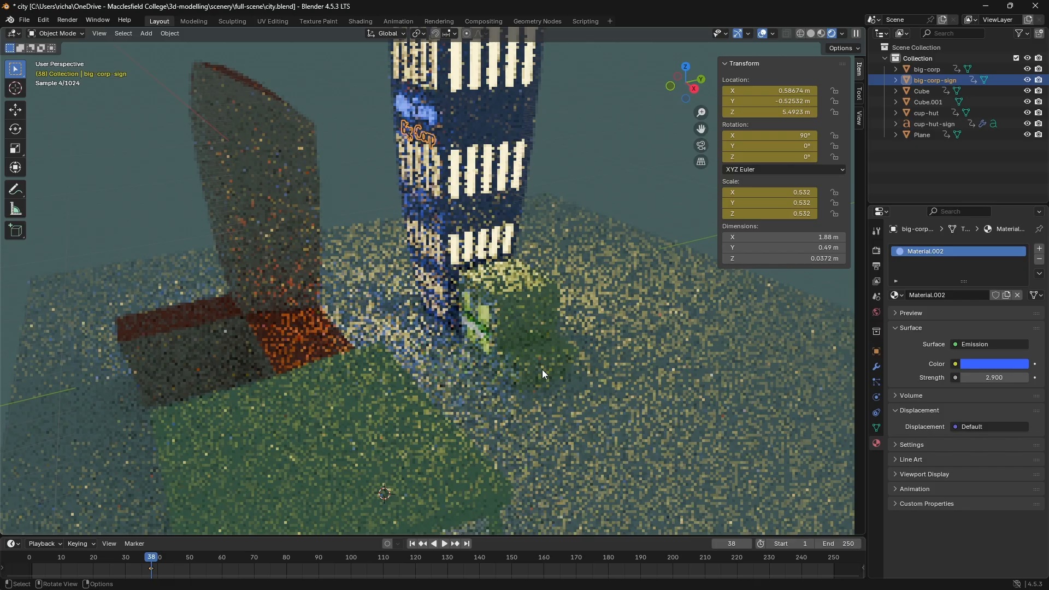
middle_drag(543, 373, 505, 393)
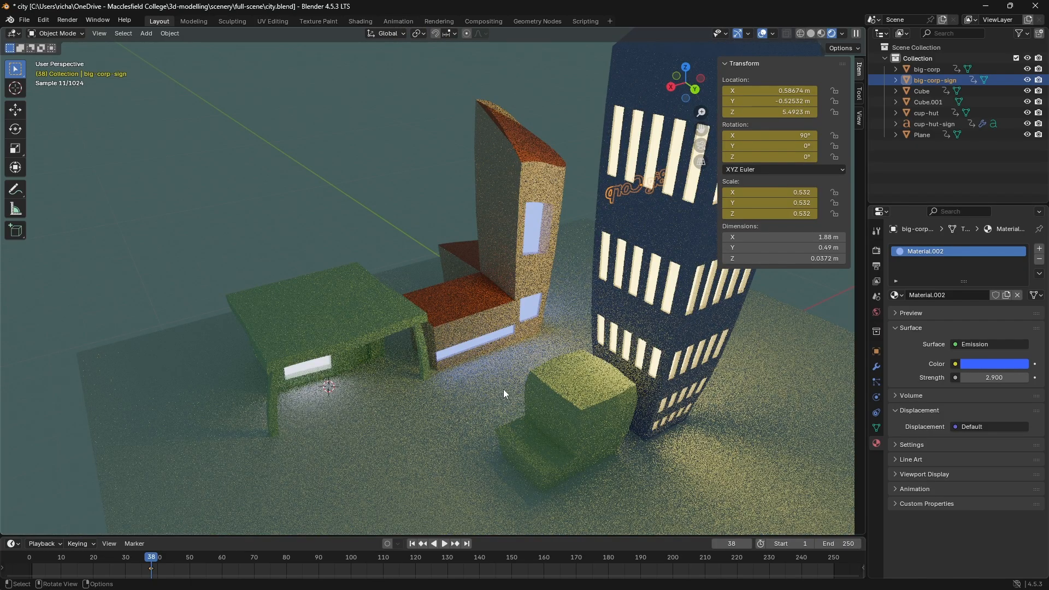